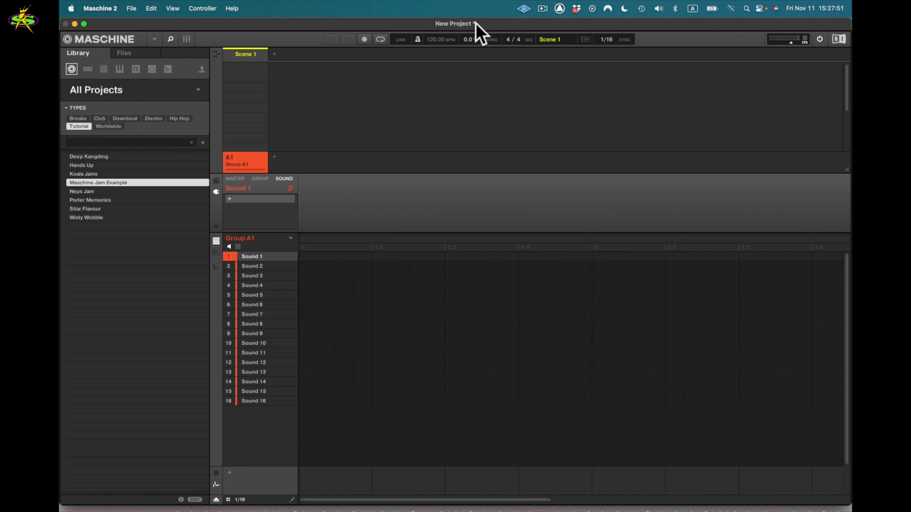
# Create a new project from the File menu and discard the old project's unsaved changes.
pyautogui.click(133, 9)
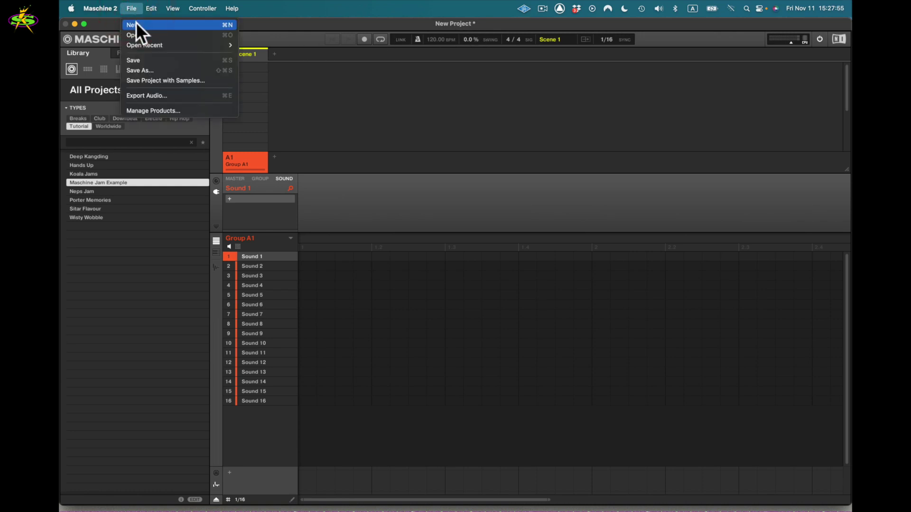
pyautogui.click(136, 22)
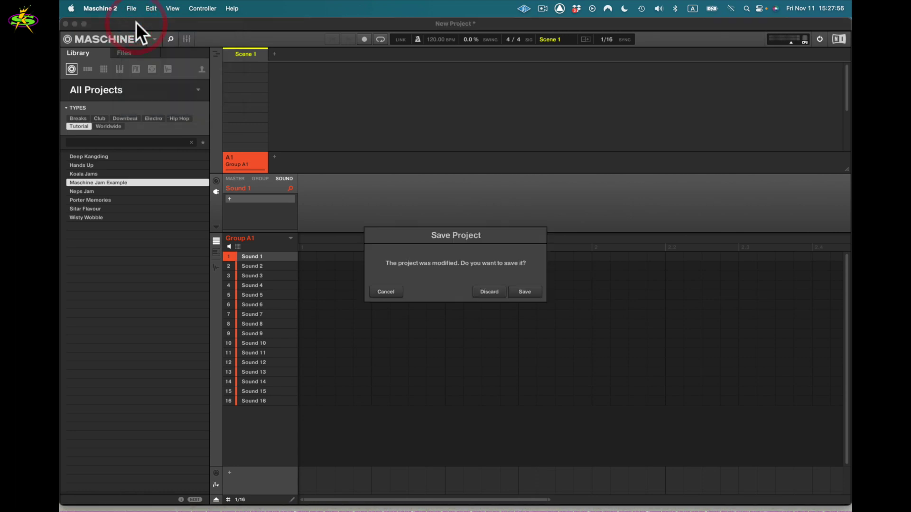
pyautogui.click(491, 289)
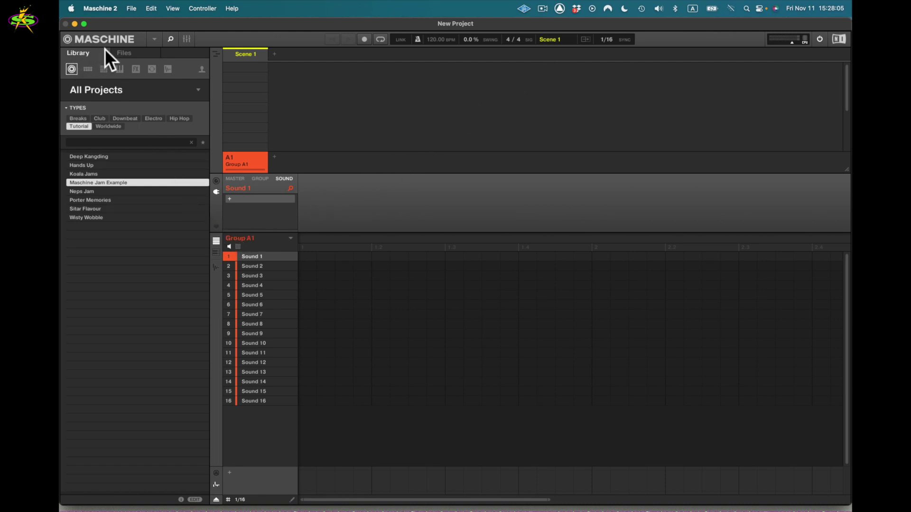
# Switch the browser to Files and back to Library, then view and close the About window.
pyautogui.click(134, 51)
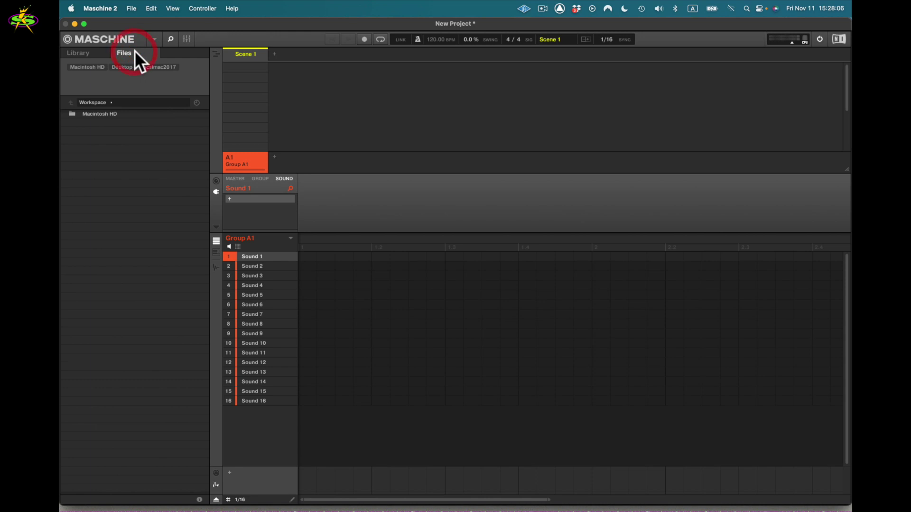
pyautogui.click(78, 50)
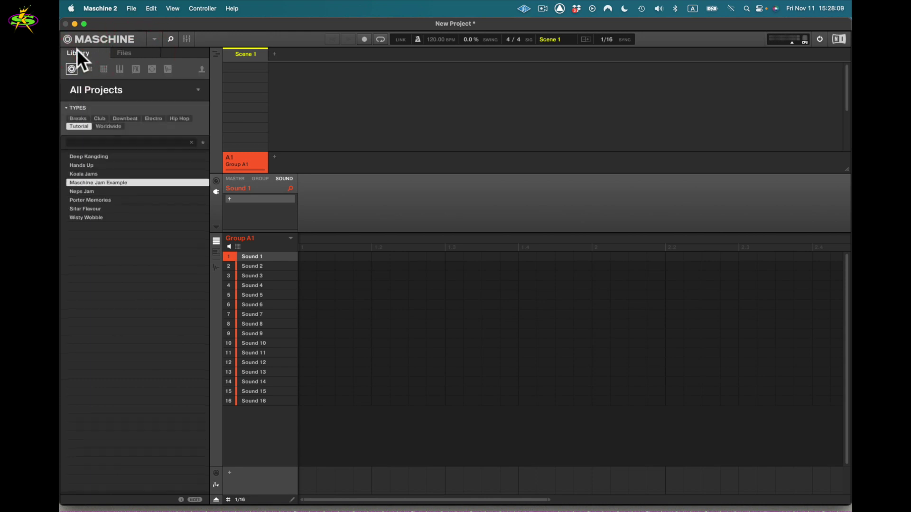
pyautogui.click(94, 36)
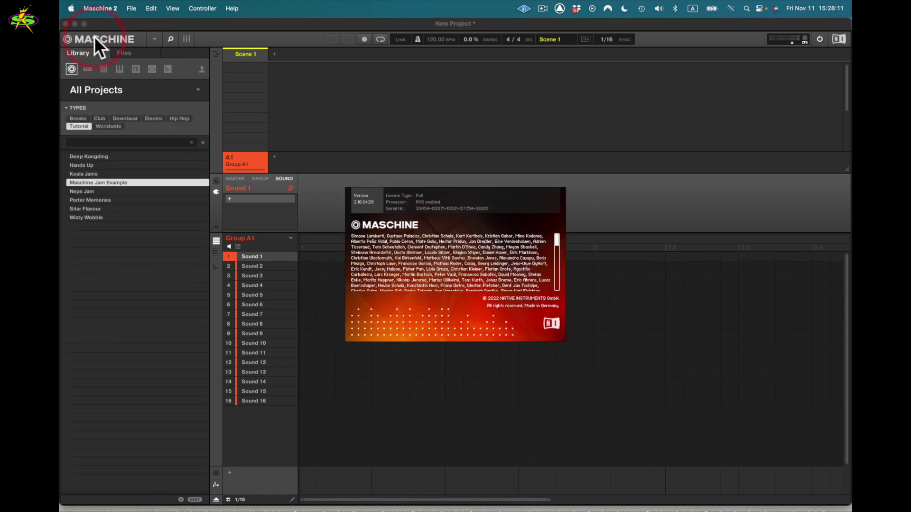
pyautogui.click(508, 238)
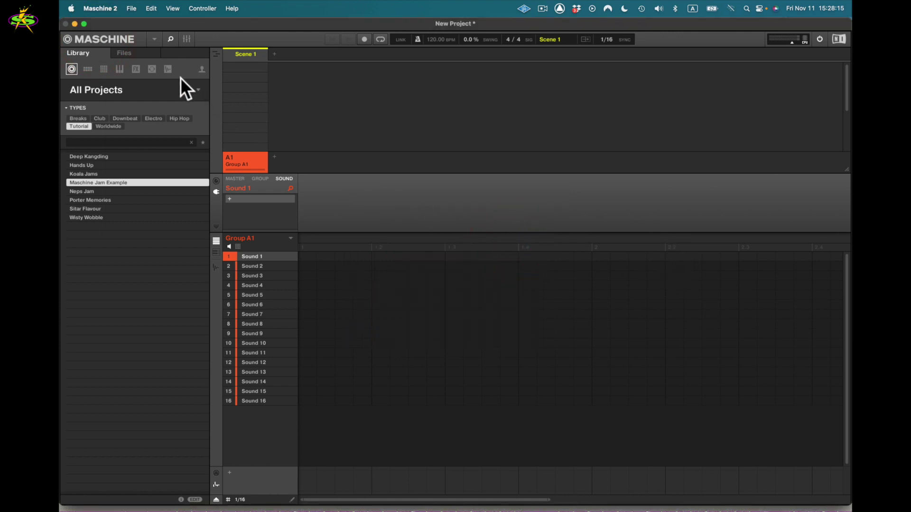
pyautogui.click(155, 38)
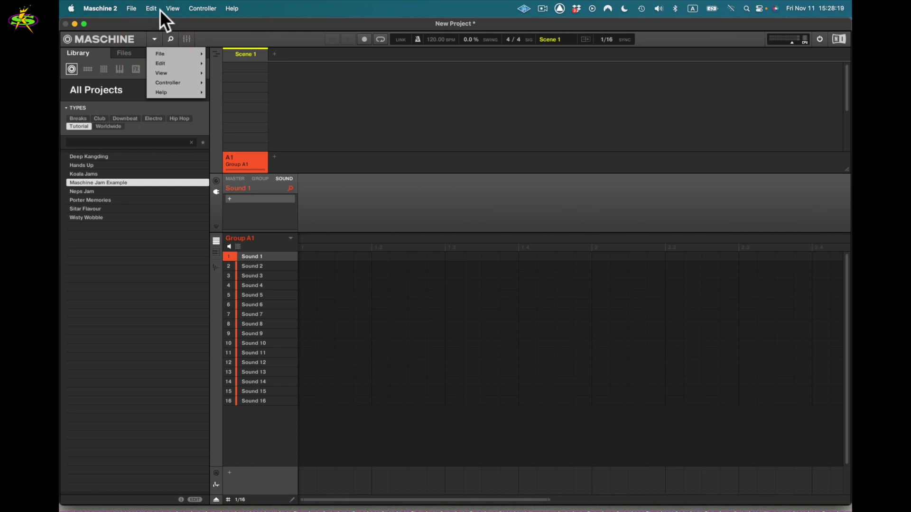
pyautogui.moveTo(161, 72)
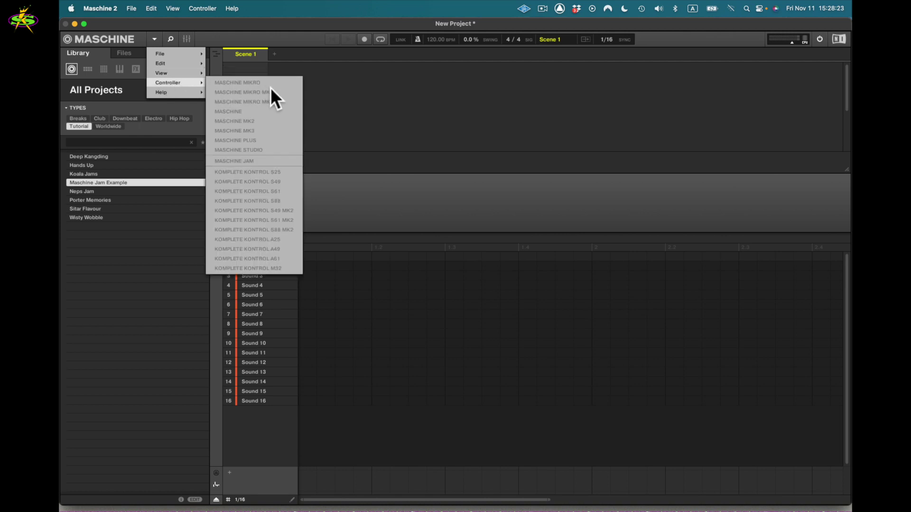
pyautogui.moveTo(200, 72)
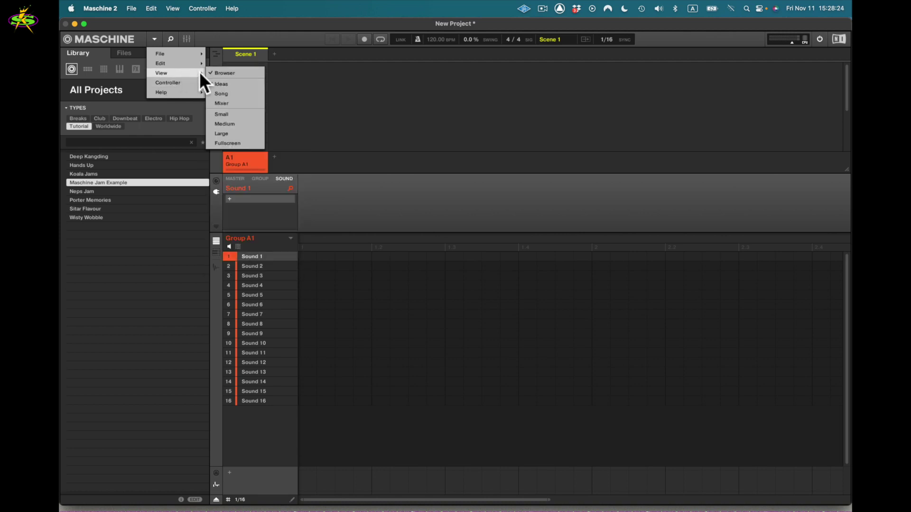
pyautogui.click(234, 142)
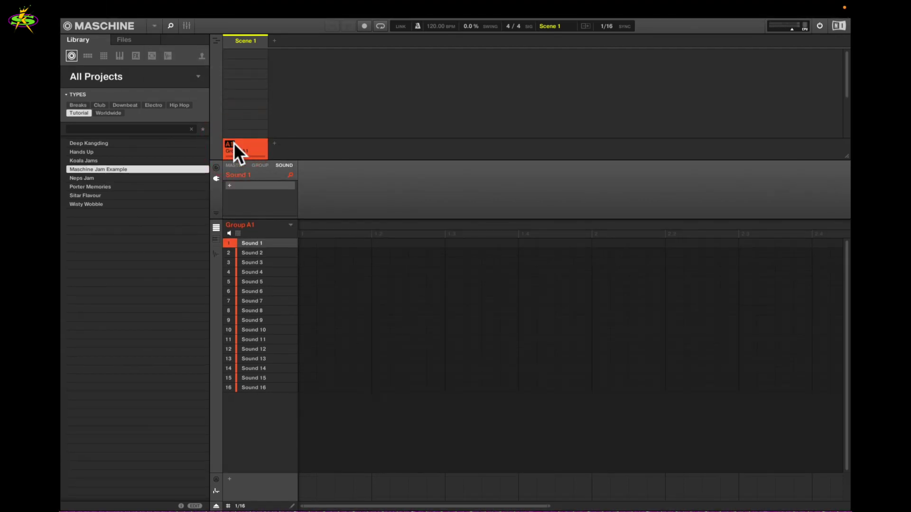
pyautogui.click(154, 26)
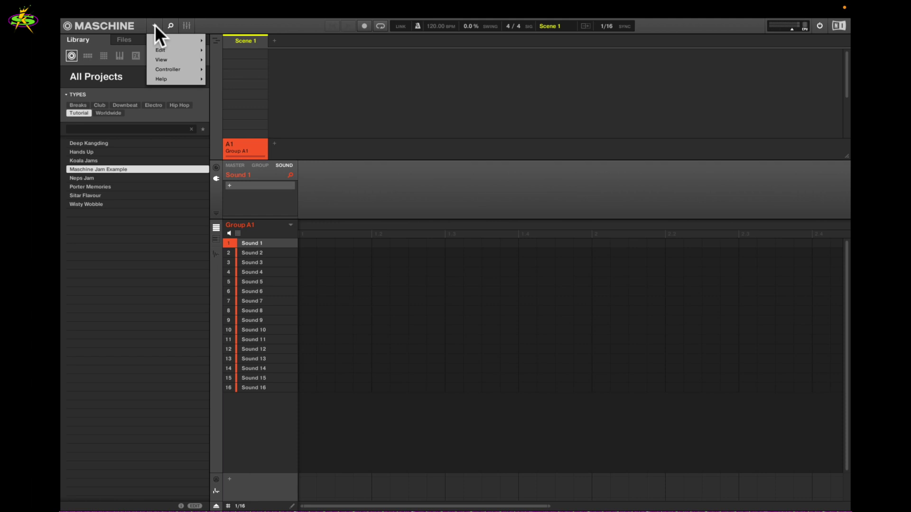
pyautogui.moveTo(162, 58)
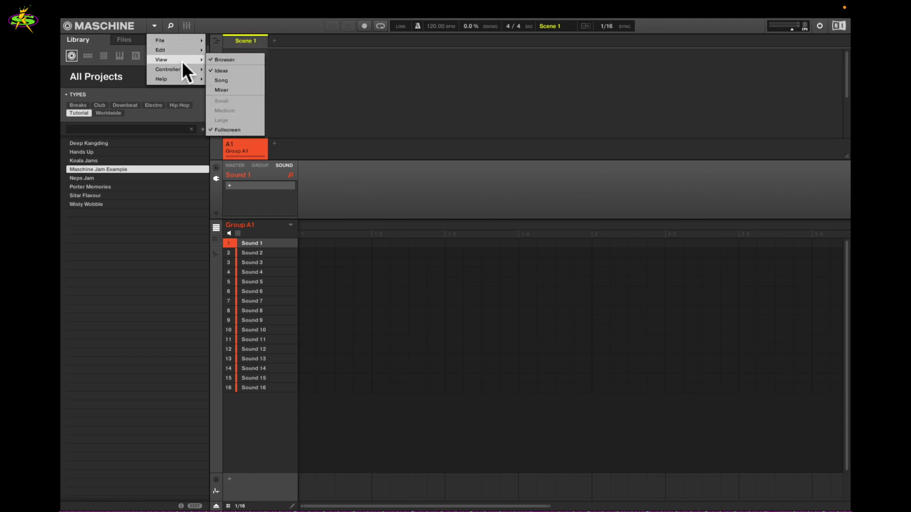
pyautogui.click(228, 129)
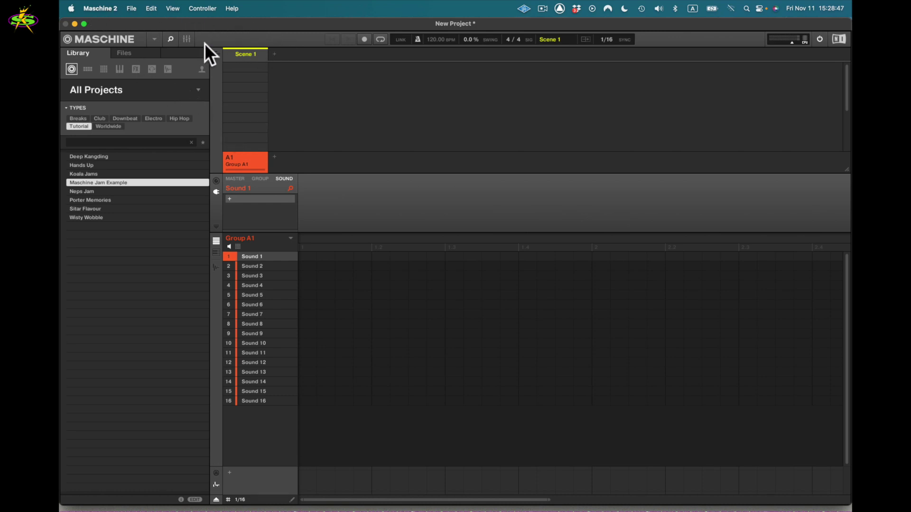
pyautogui.click(172, 39)
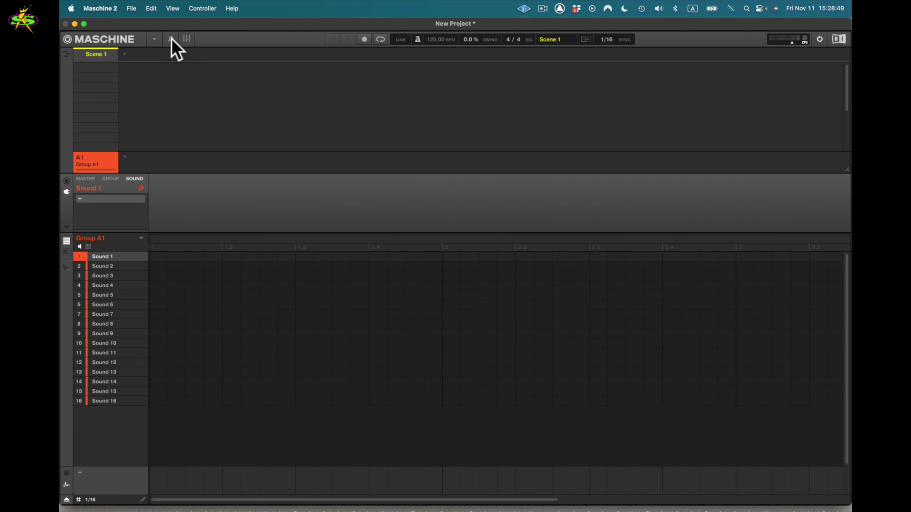
pyautogui.click(172, 38)
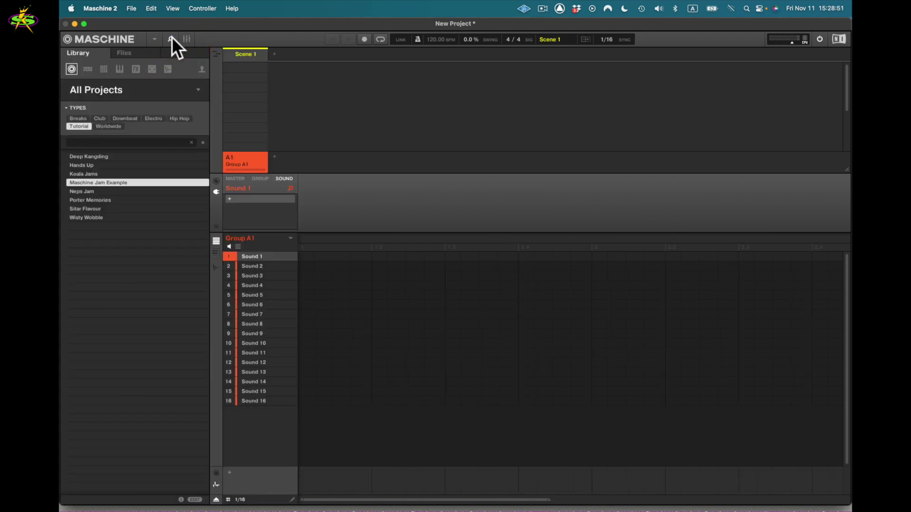
pyautogui.click(172, 36)
pyautogui.click(172, 37)
pyautogui.click(171, 38)
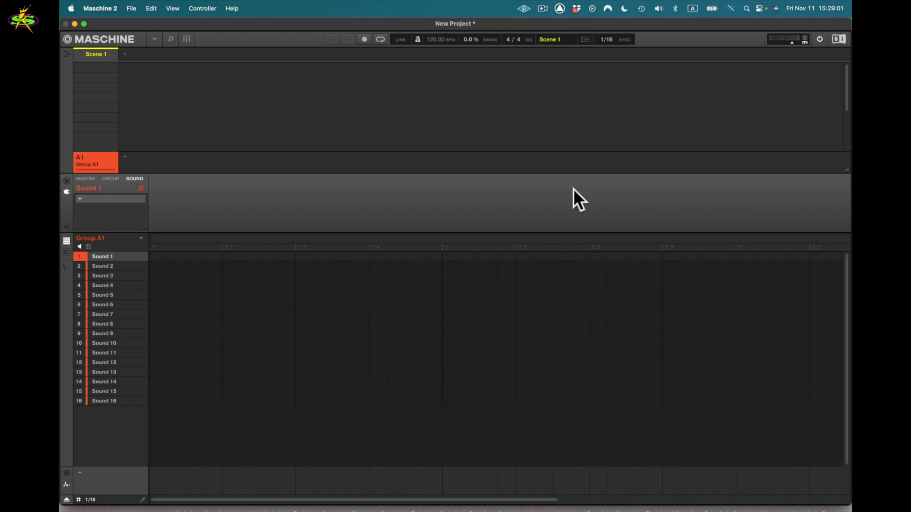
pyautogui.click(171, 39)
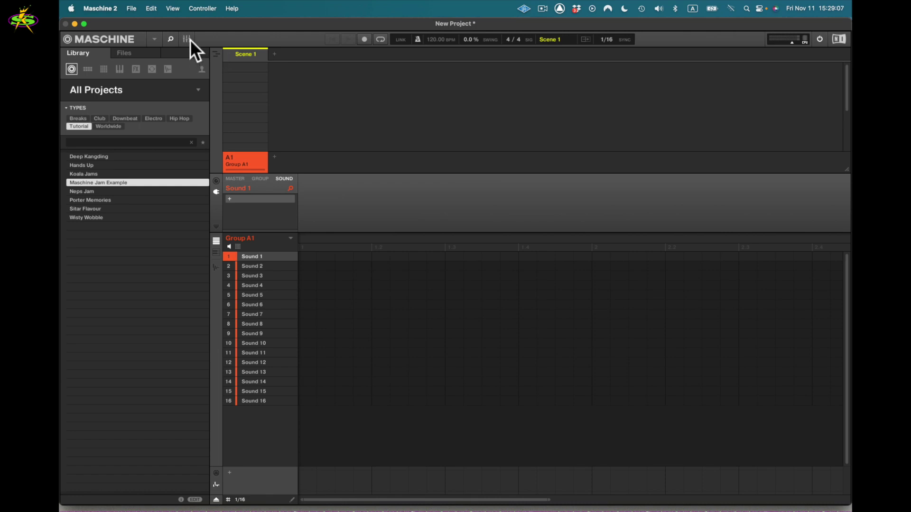
pyautogui.click(186, 39)
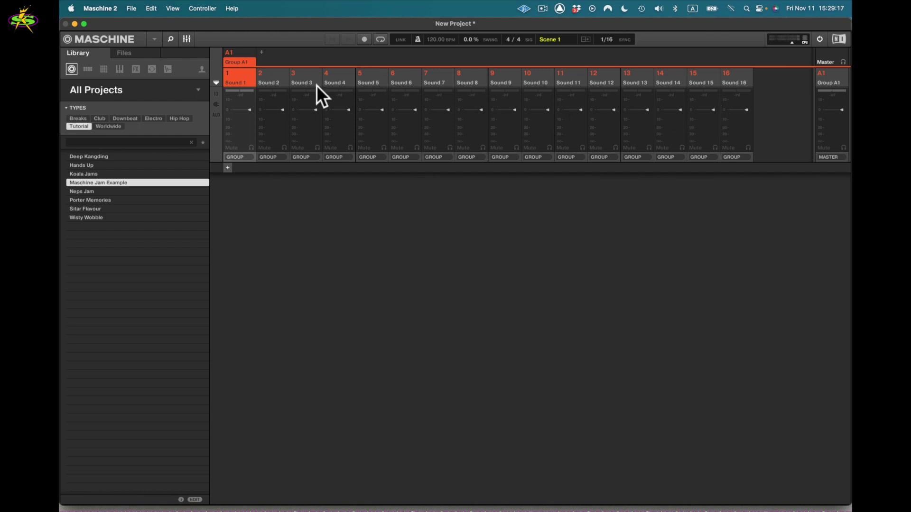
pyautogui.click(218, 93)
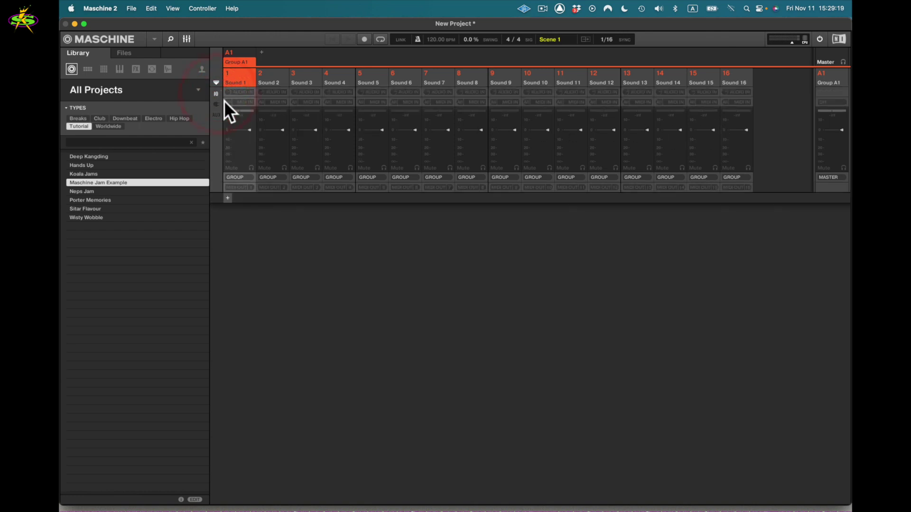
pyautogui.click(216, 104)
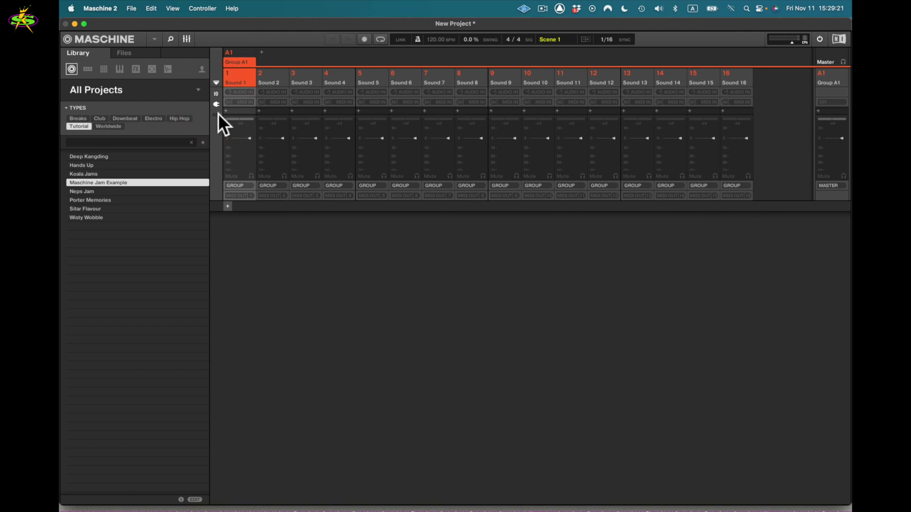
pyautogui.click(216, 114)
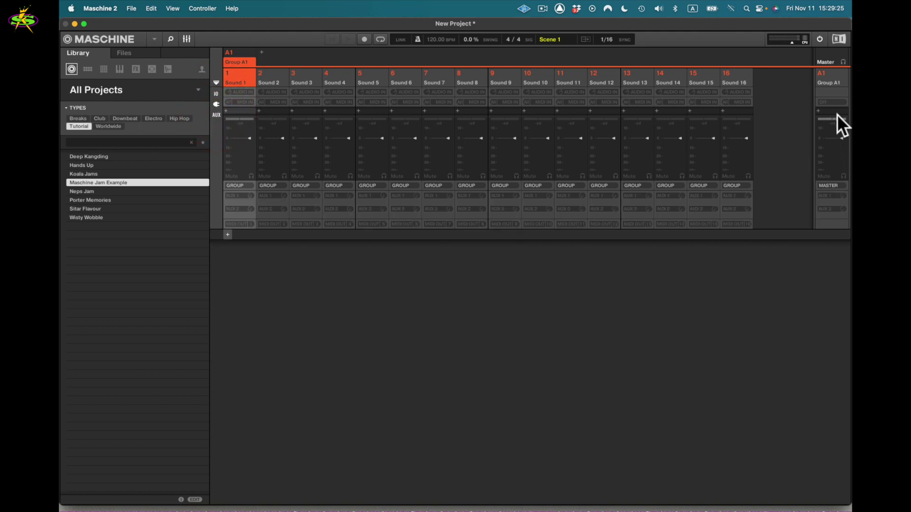
pyautogui.click(843, 62)
pyautogui.click(840, 62)
pyautogui.click(186, 40)
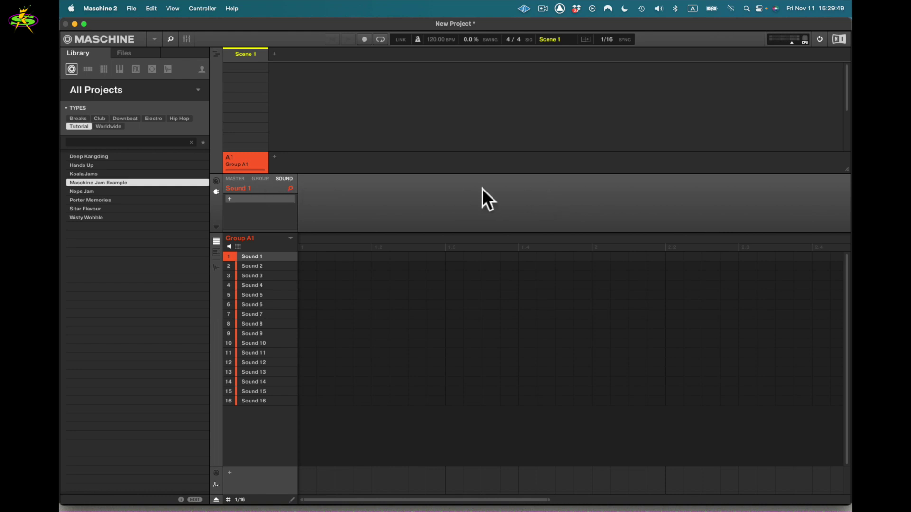
# Show Sound 1's Output page with its Group destination, cue, level, pan and mute settings.
pyautogui.click(216, 180)
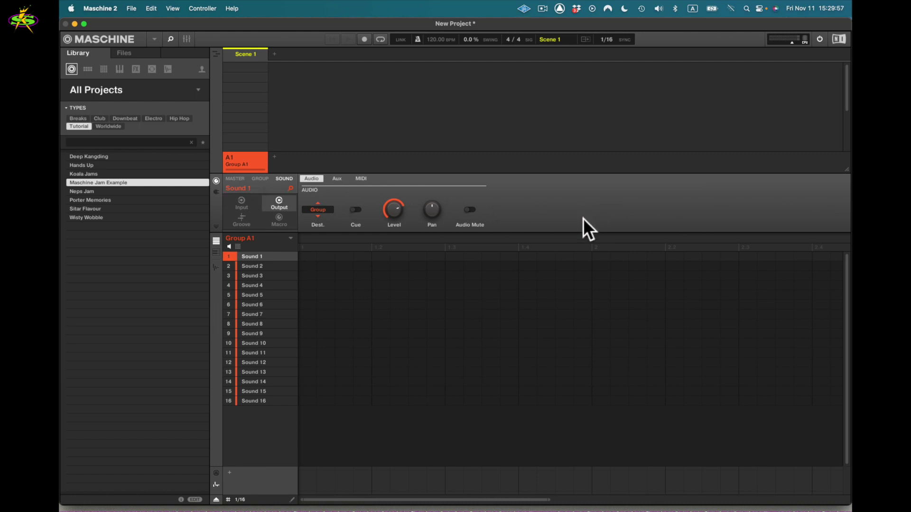
pyautogui.moveTo(276, 258)
pyautogui.moveTo(269, 280)
pyautogui.click(291, 238)
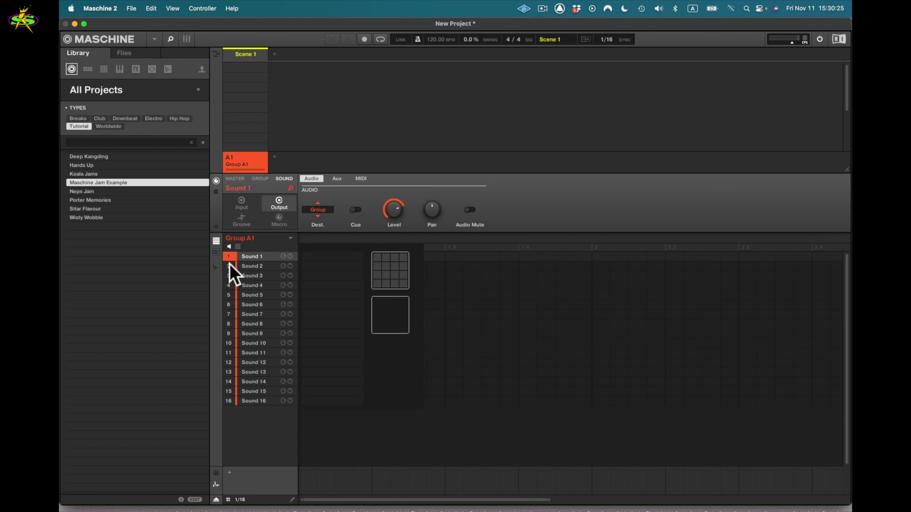
pyautogui.click(216, 241)
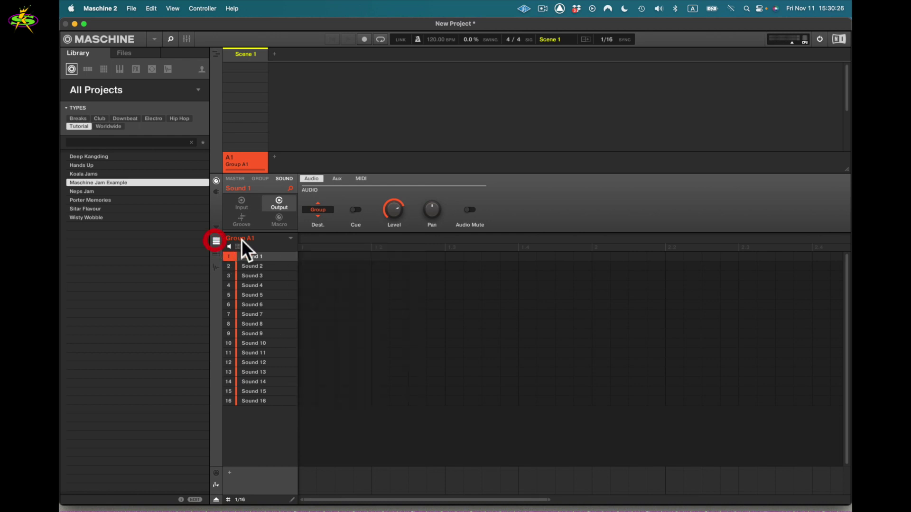
# Show Group A1's sounds as a pad grid and select pad 16 for Sound 16.
pyautogui.click(291, 238)
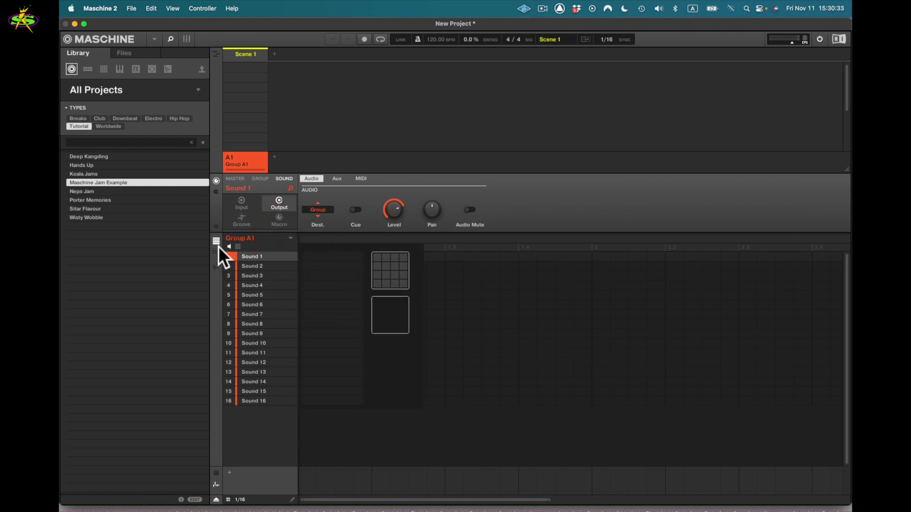
pyautogui.click(239, 247)
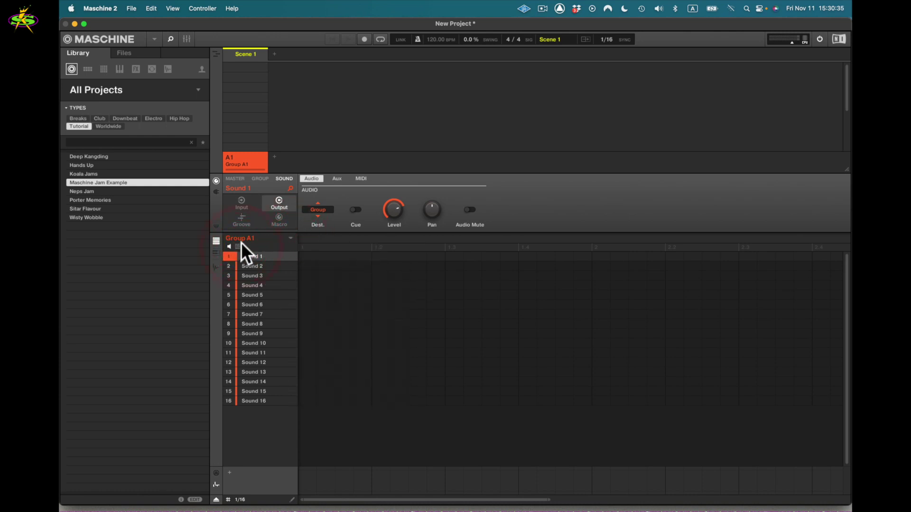
pyautogui.click(239, 247)
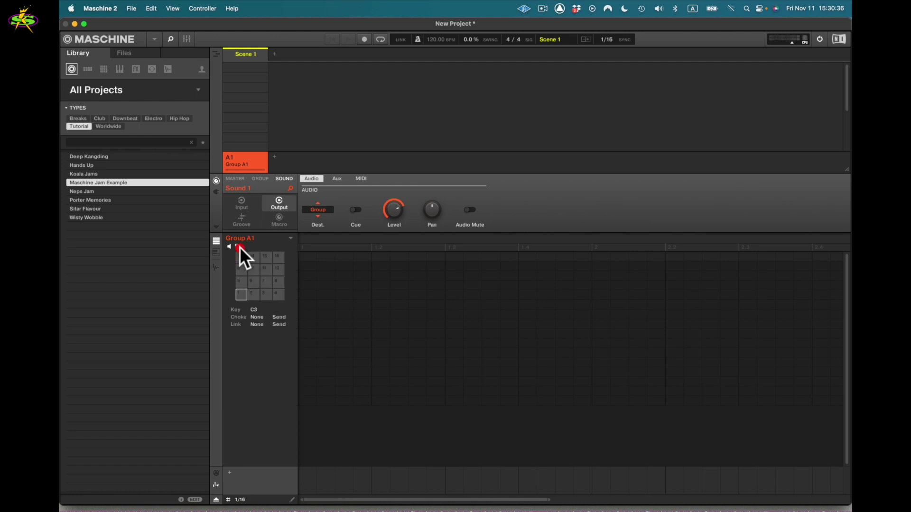
pyautogui.click(275, 256)
# Open and close the automation strip, then switch Sound 16 to the piano keyboard view.
pyautogui.click(214, 226)
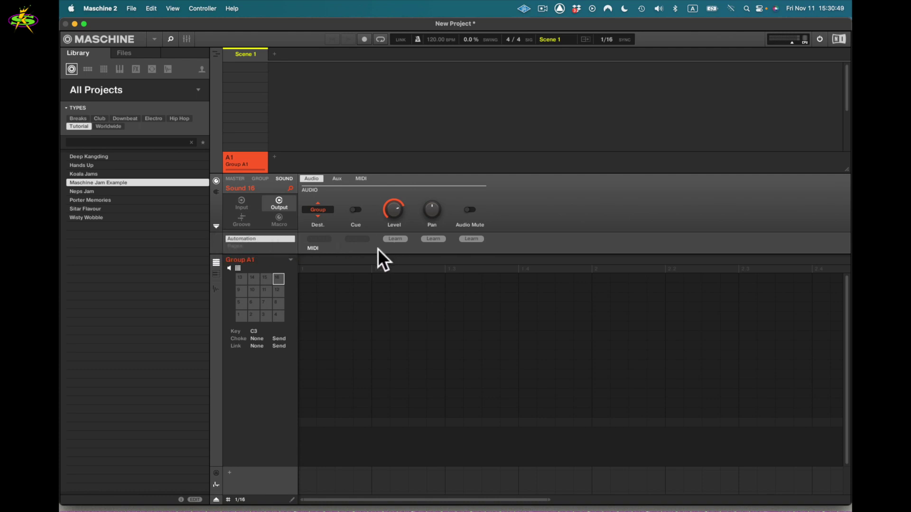
pyautogui.click(237, 247)
pyautogui.click(216, 226)
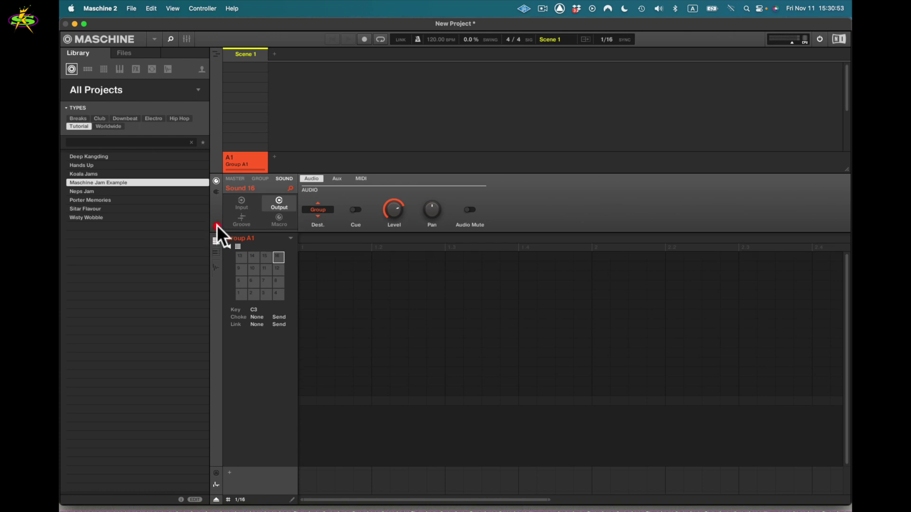
pyautogui.click(218, 252)
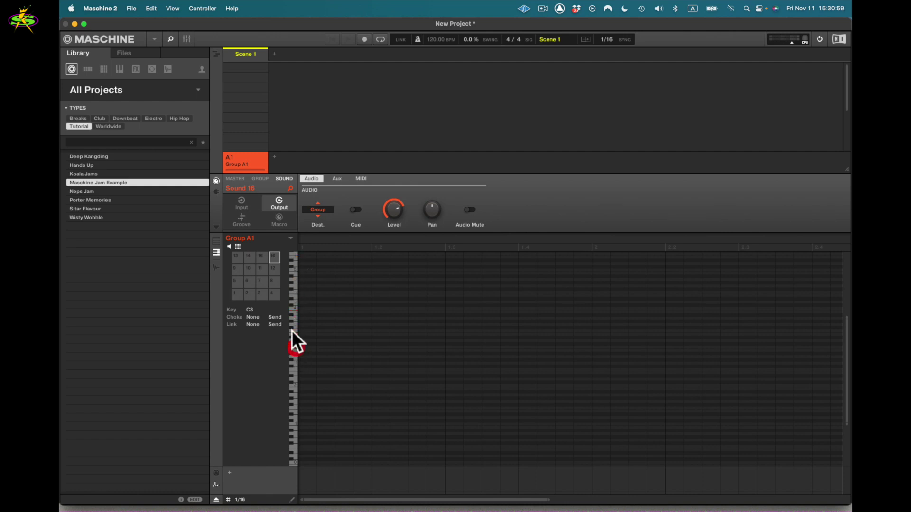
pyautogui.click(217, 267)
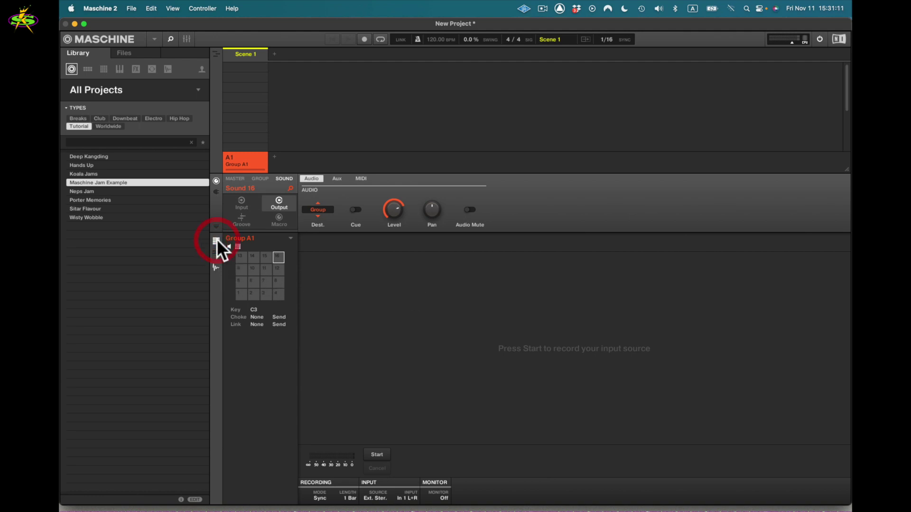
pyautogui.click(216, 268)
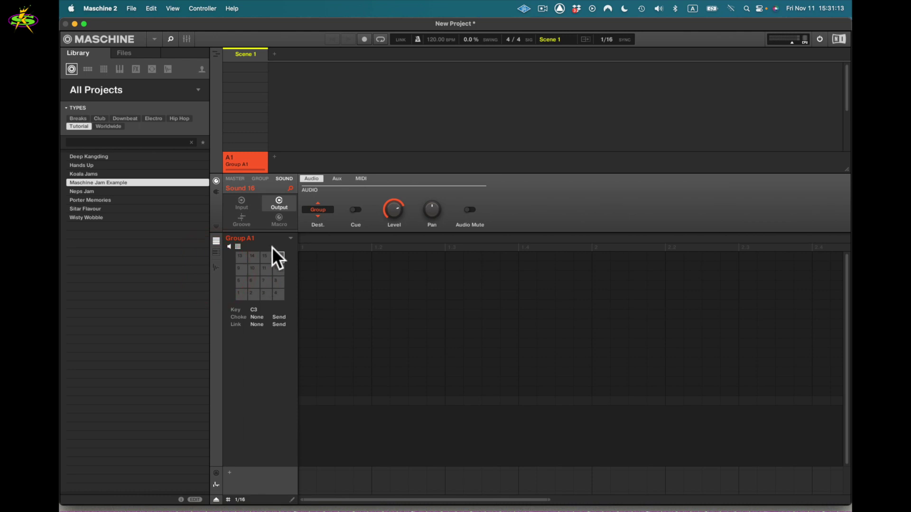
pyautogui.click(238, 246)
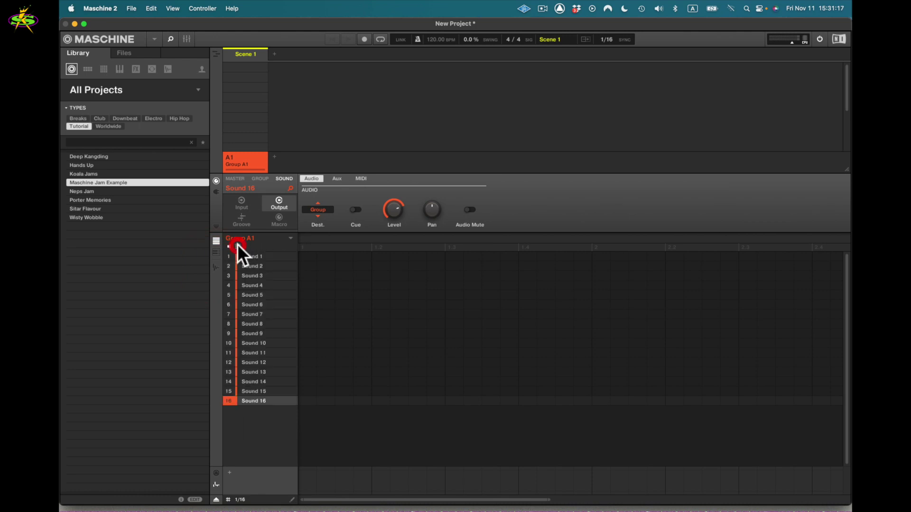
pyautogui.moveTo(257, 252)
pyautogui.click(240, 247)
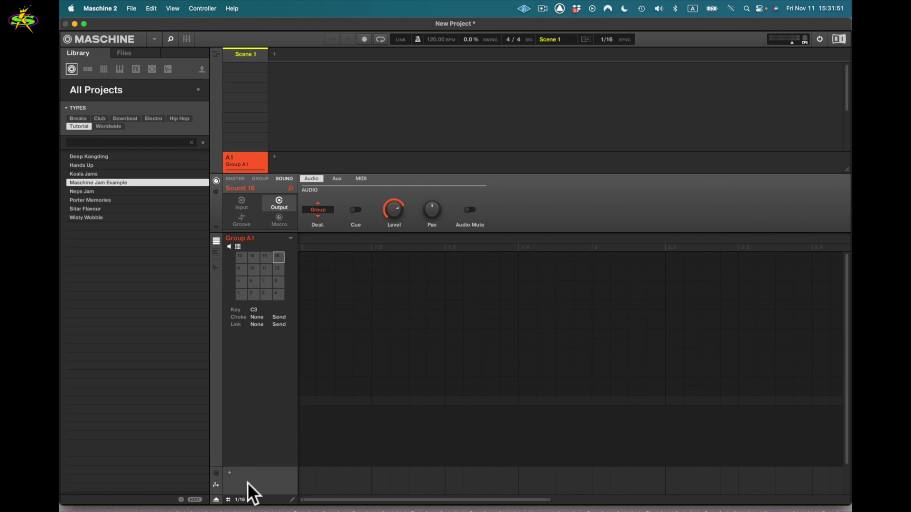
pyautogui.click(217, 474)
# Add and then remove a modulation slot in the control lane, and close the lane.
pyautogui.click(230, 480)
pyautogui.click(250, 482)
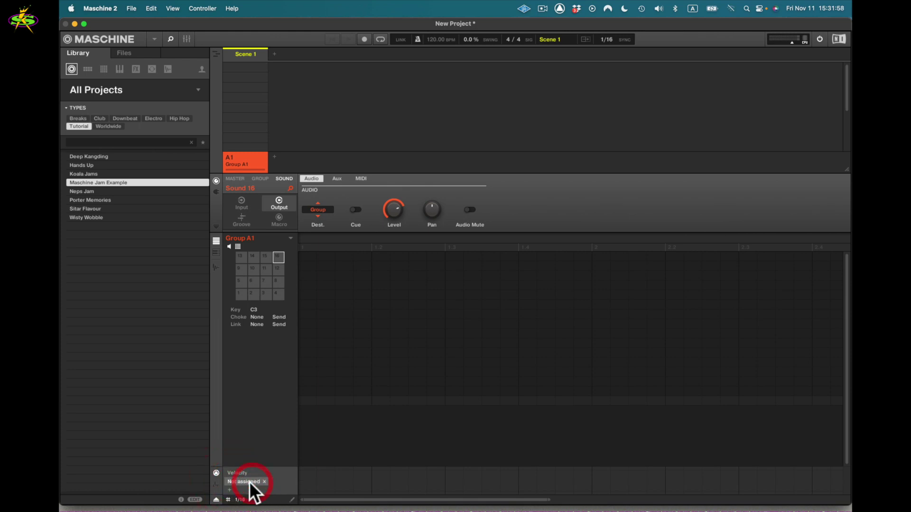
pyautogui.click(216, 485)
# Draw a note at step 1 to create Pattern 1, undo the note, and zoom out.
pyautogui.click(293, 499)
pyautogui.click(308, 257)
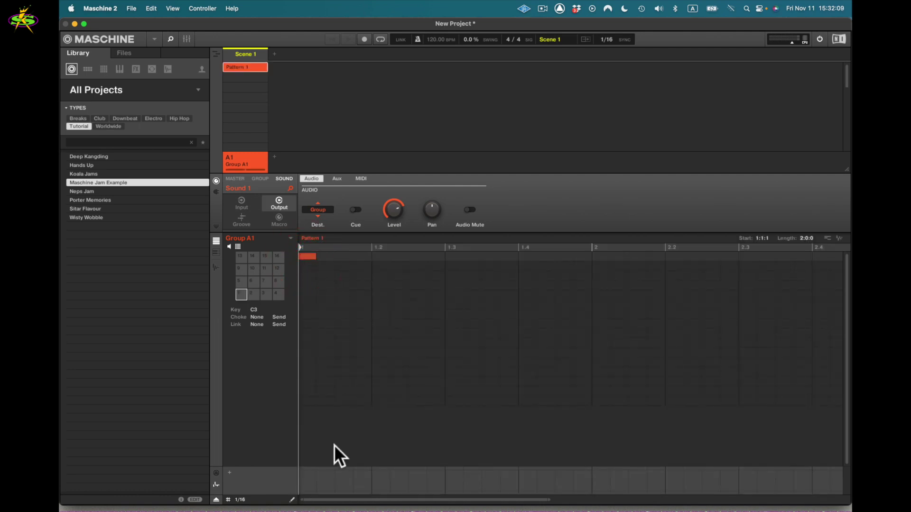
pyautogui.press('super+z')
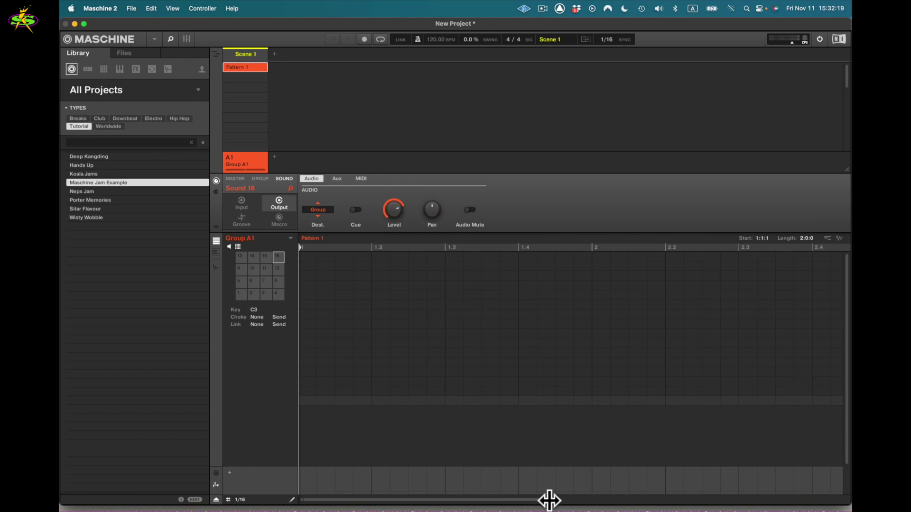
pyautogui.moveTo(547, 498); pyautogui.dragTo(847, 494)
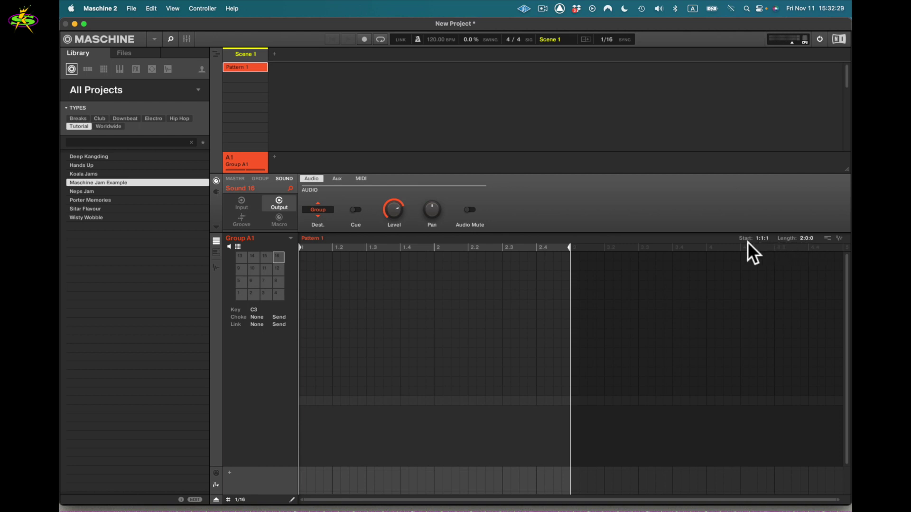
# Work the ruler around Pattern 1's start and end markers in the zoomed-out pattern editor.
pyautogui.click(303, 247)
pyautogui.moveTo(348, 245); pyautogui.dragTo(303, 247)
pyautogui.click(432, 245)
pyautogui.click(506, 251)
# Toggle the library browser, browse Groups, Sounds and Instruments, then Effects filtered to Reverb.
pyautogui.click(168, 38)
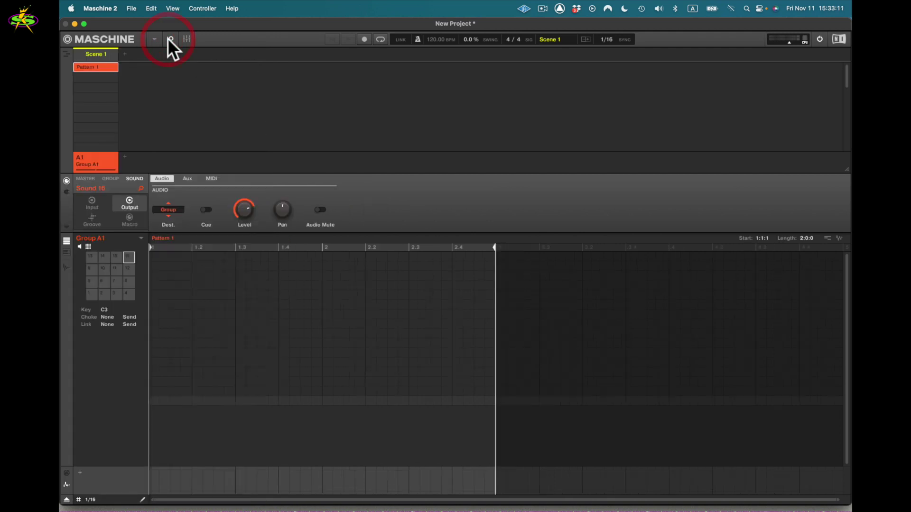
pyautogui.click(168, 38)
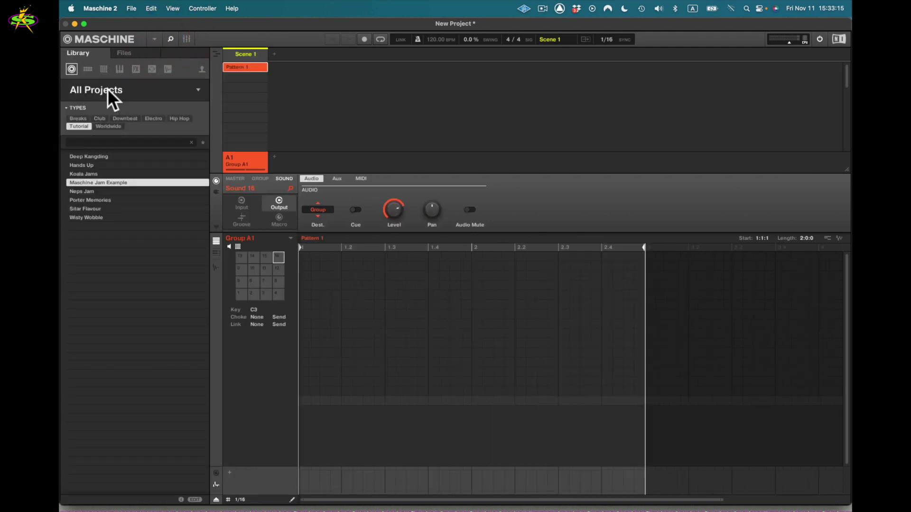
pyautogui.click(87, 69)
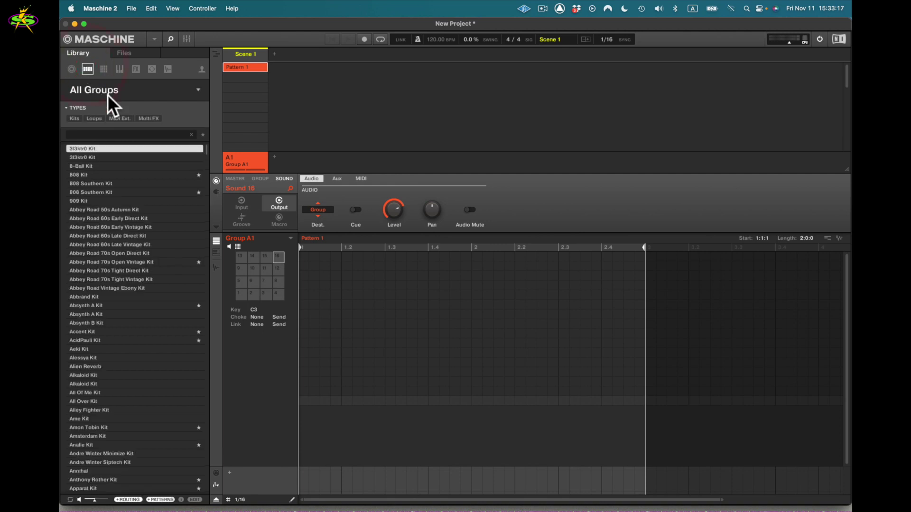
pyautogui.click(104, 68)
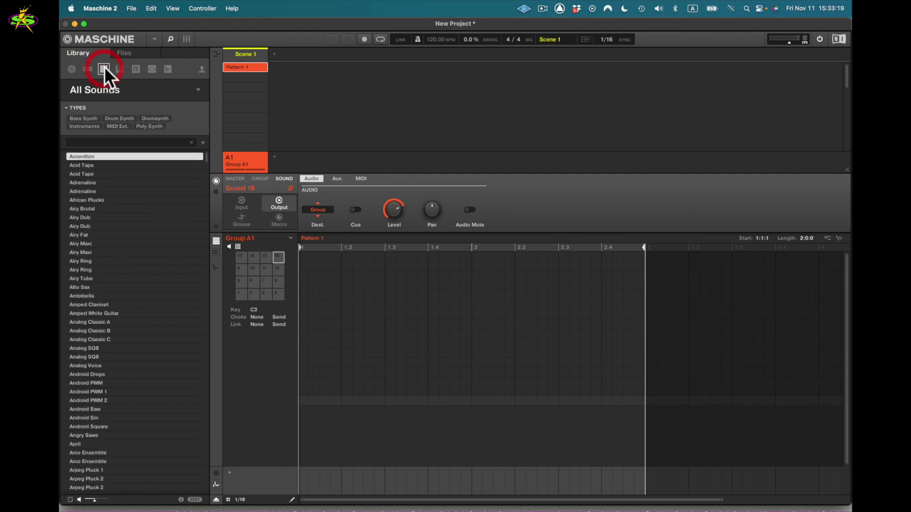
pyautogui.click(120, 68)
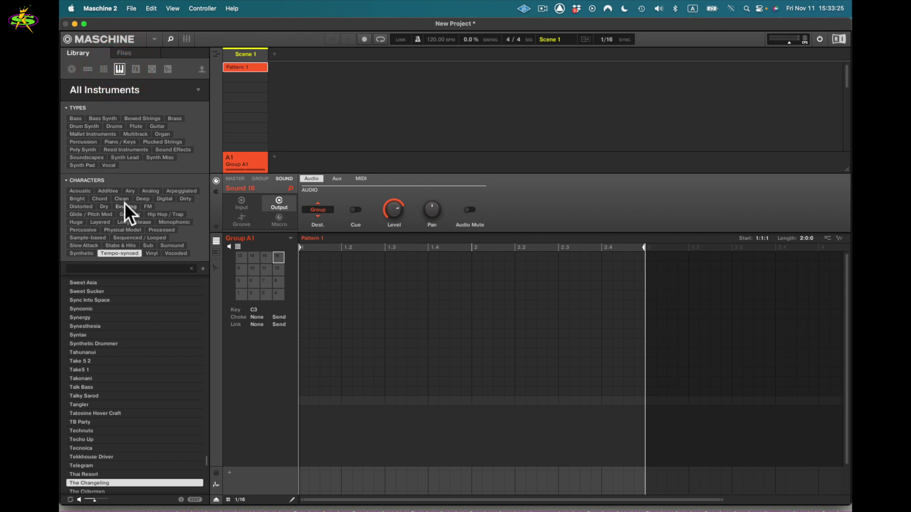
pyautogui.click(135, 70)
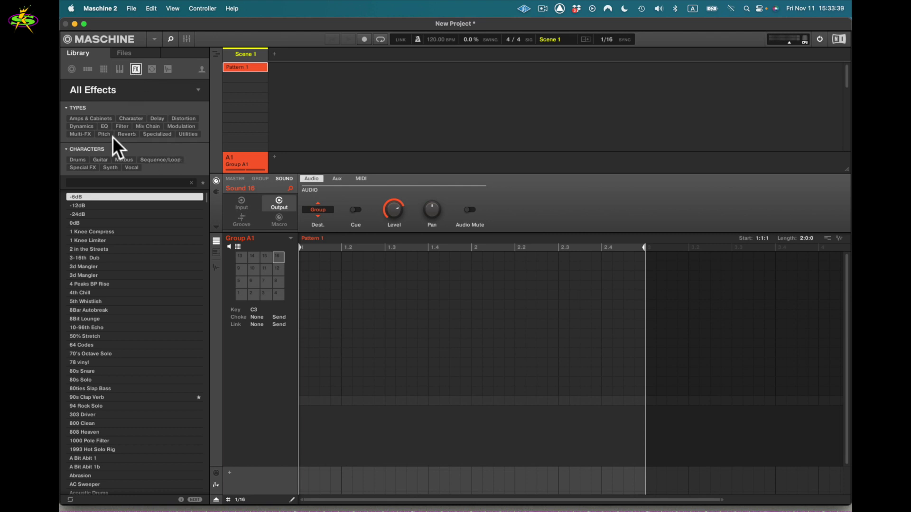
pyautogui.click(126, 134)
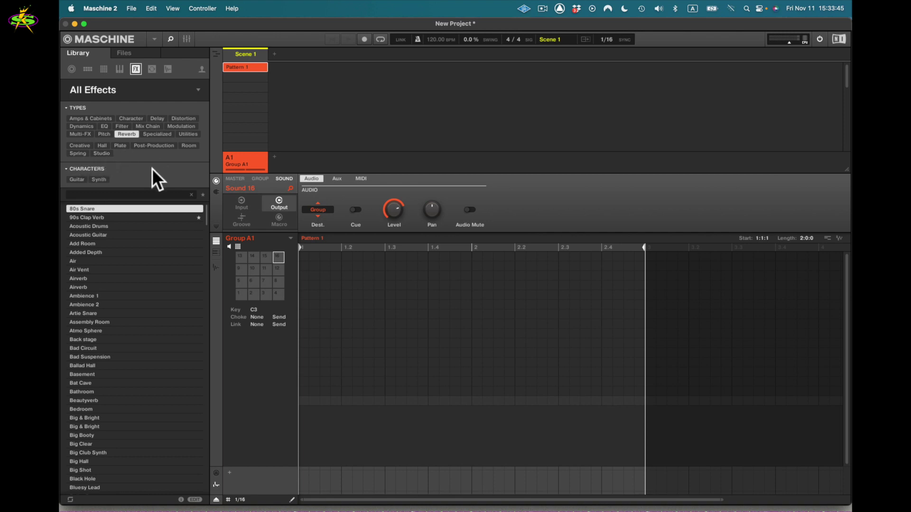
# Try the Guitar and Synth characters and Creative and Hall reverb subtypes, then browse All Loops.
pyautogui.click(75, 178)
pyautogui.click(98, 179)
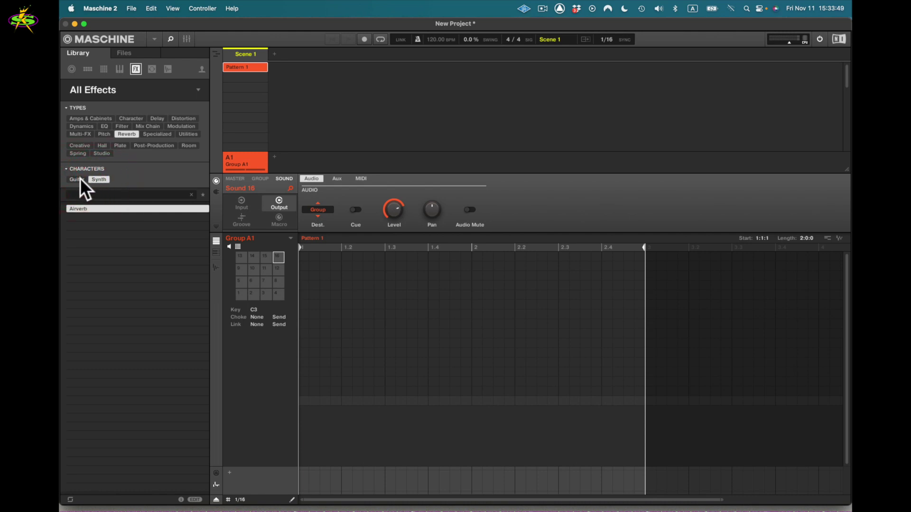
pyautogui.click(79, 146)
pyautogui.click(103, 145)
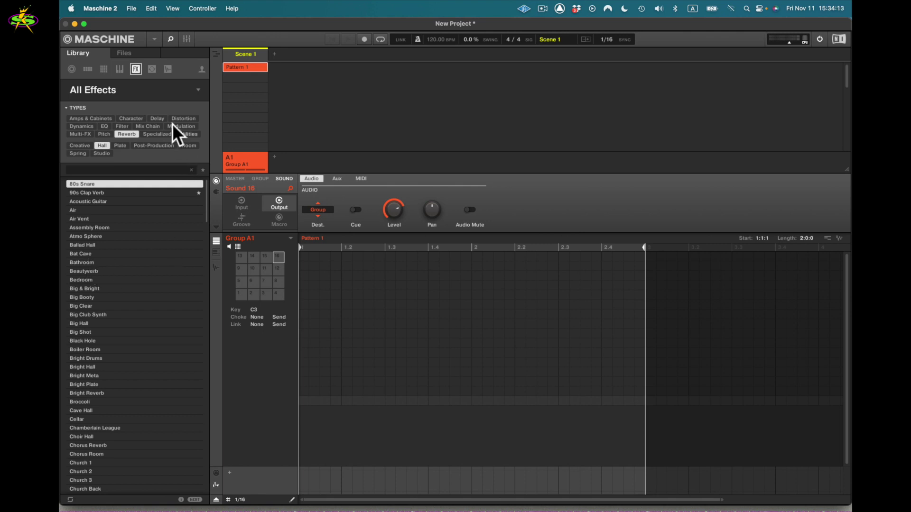
pyautogui.click(153, 70)
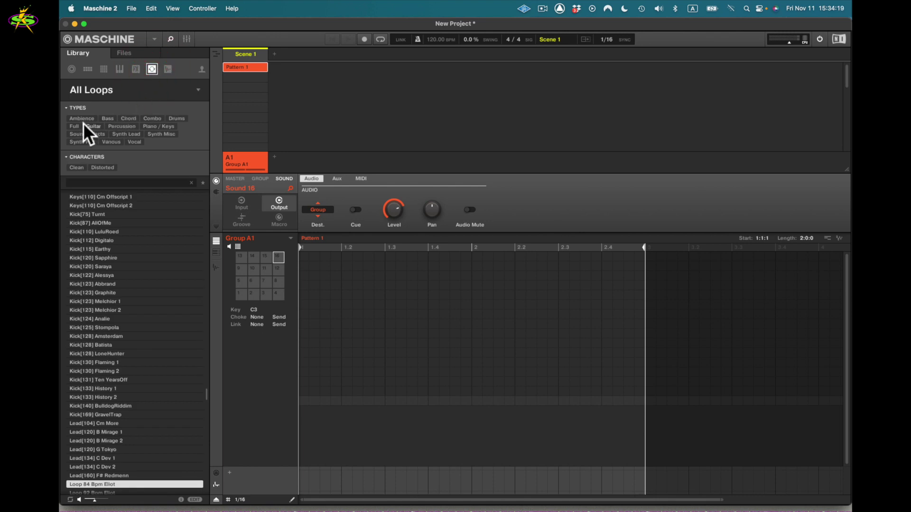
# Preview Kick[110] LuluRoed, Kick[87] AllOfMe, Kick[123] Melchior 2, Full[88] E Chomp, then GuitarFunk11 [120].
pyautogui.click(68, 231)
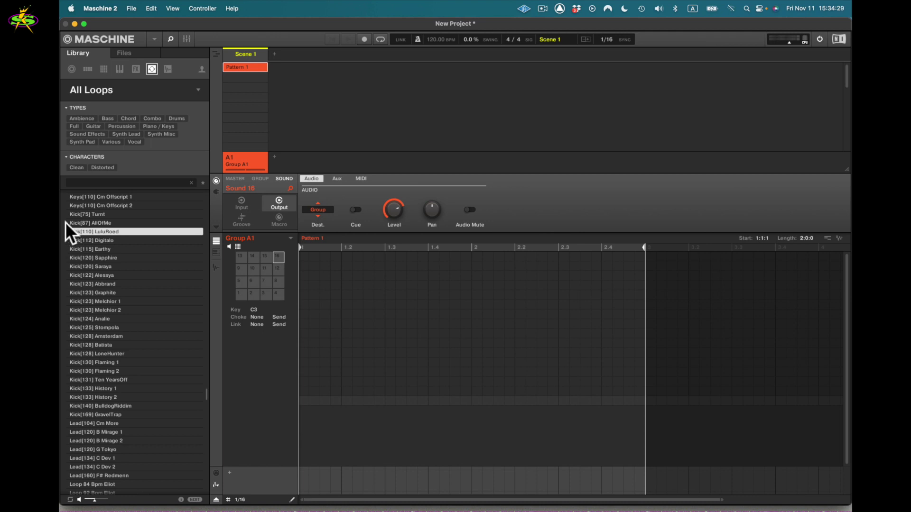
pyautogui.click(66, 222)
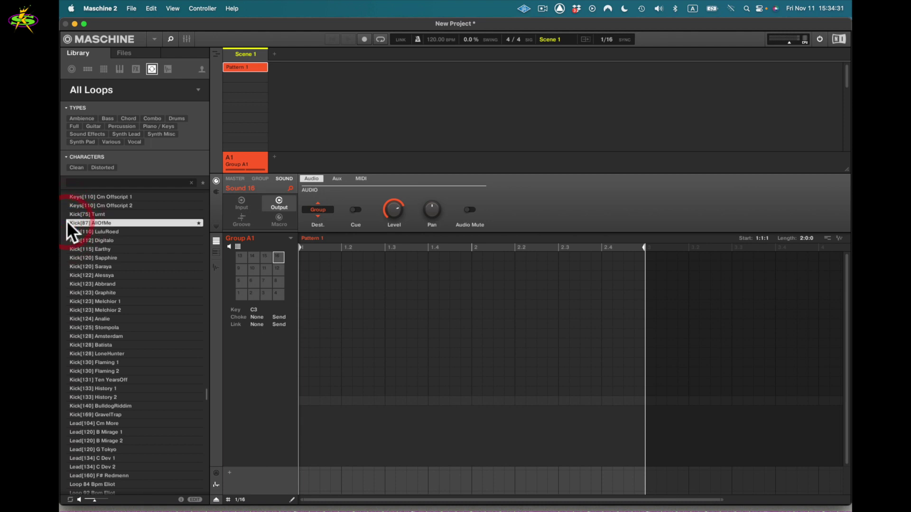
pyautogui.click(69, 311)
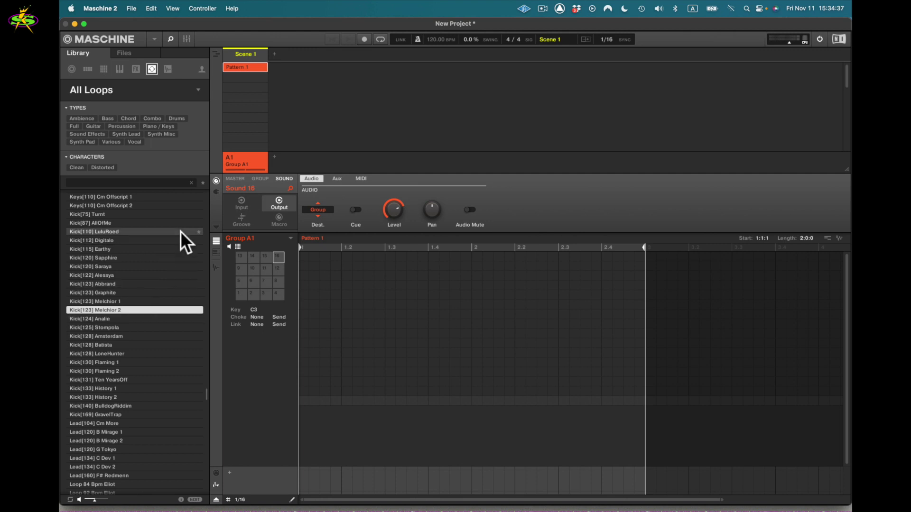
pyautogui.moveTo(205, 394); pyautogui.dragTo(208, 280)
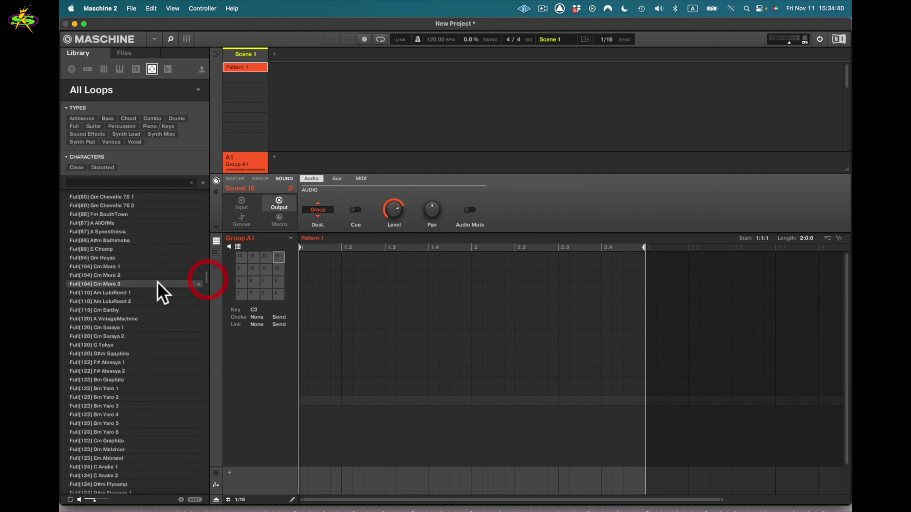
pyautogui.click(73, 248)
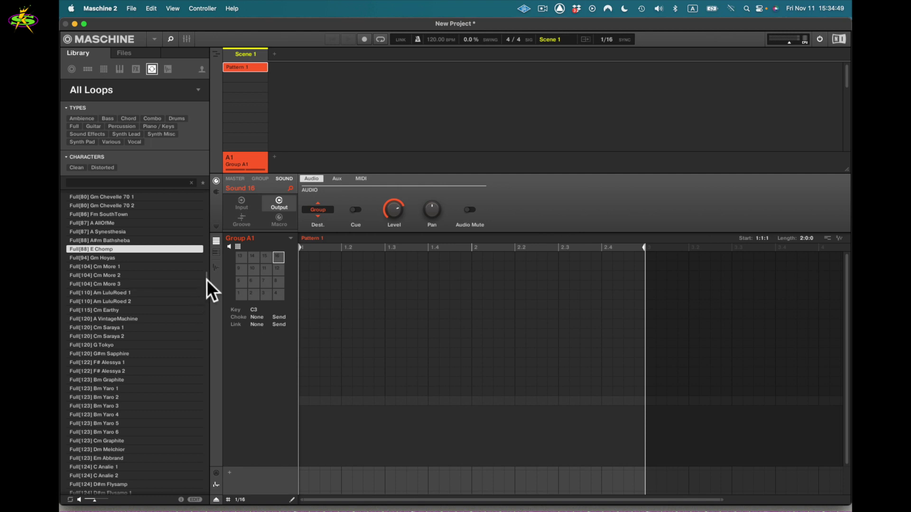
pyautogui.moveTo(206, 280); pyautogui.dragTo(213, 347)
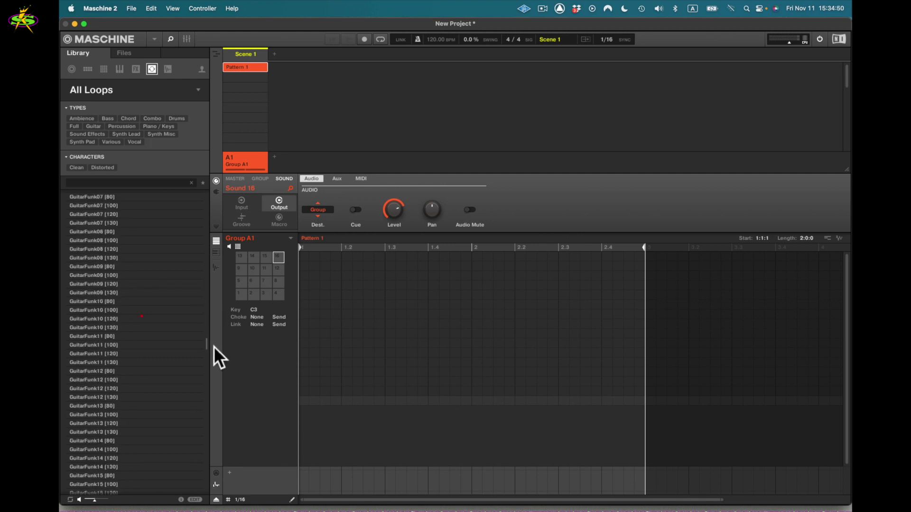
pyautogui.click(72, 353)
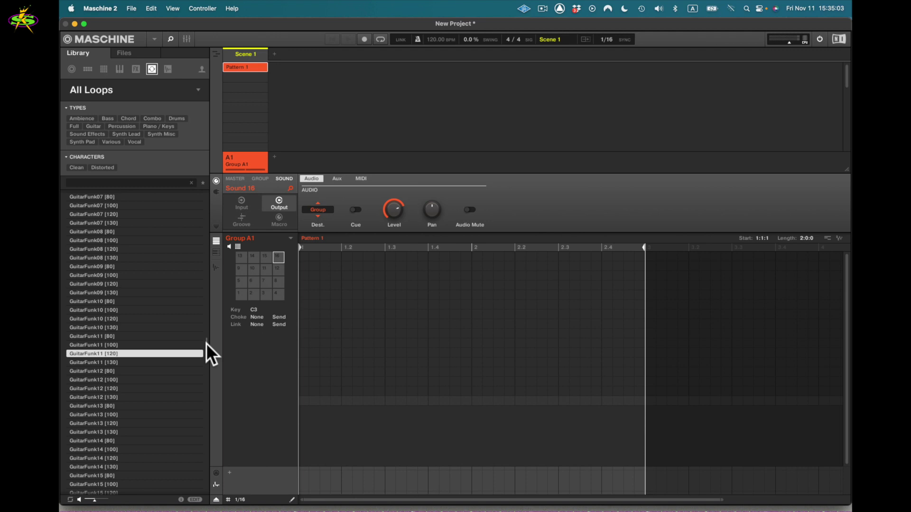
# Switch the pads to list view, select Sound 1, and load GuitarFunk11 [120] into it.
pyautogui.click(795, 43)
pyautogui.click(238, 246)
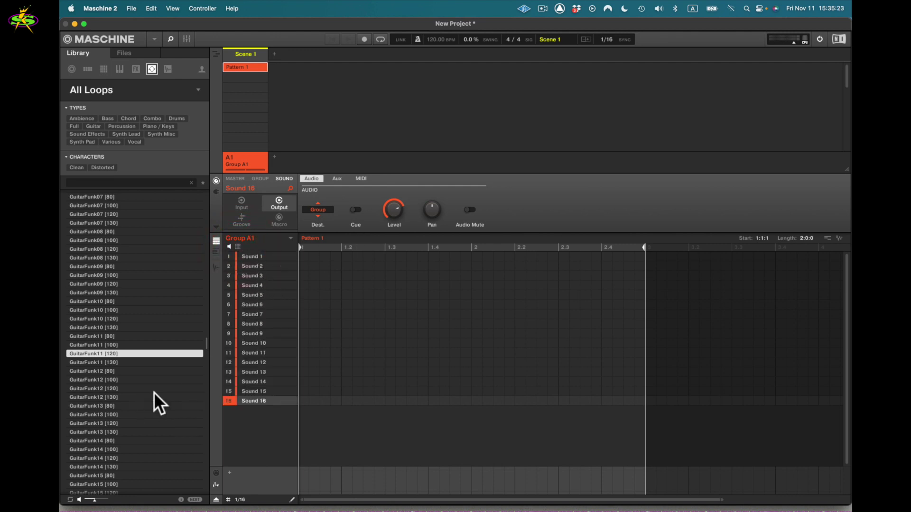
pyautogui.click(254, 257)
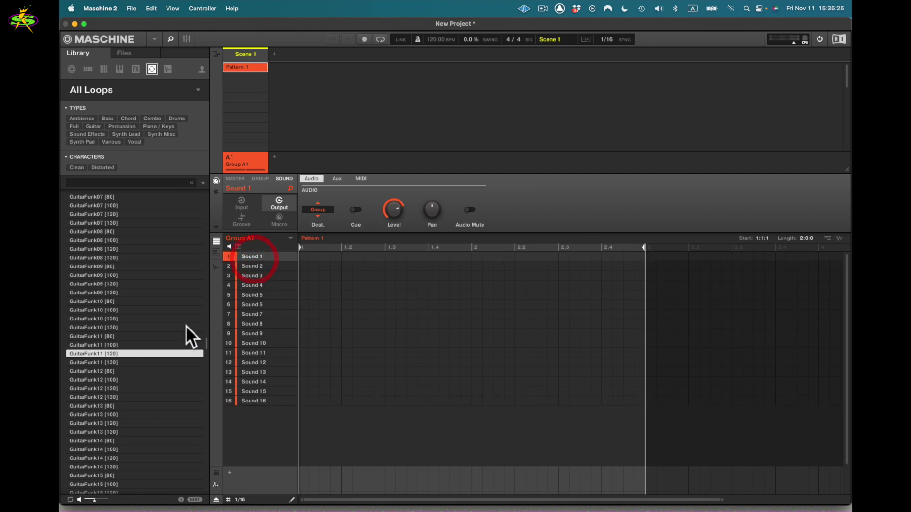
pyautogui.doubleClick(71, 352)
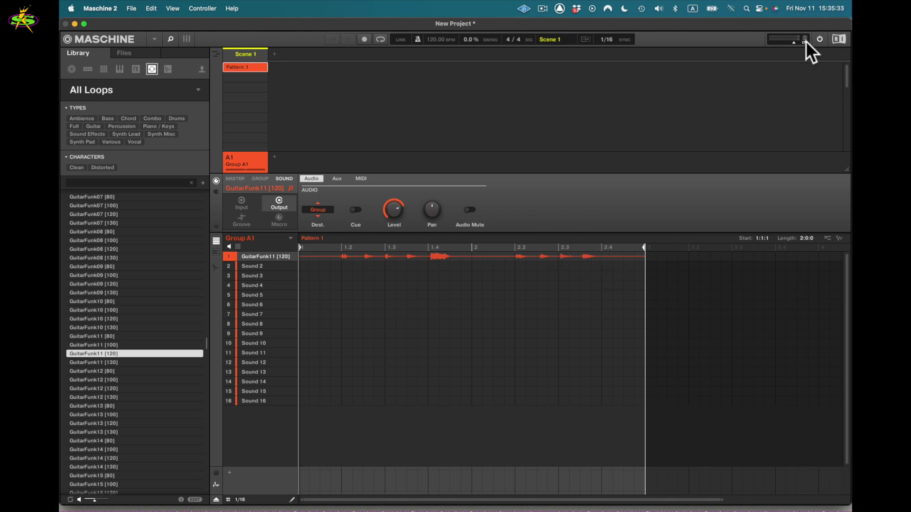
pyautogui.click(226, 252)
pyautogui.click(227, 252)
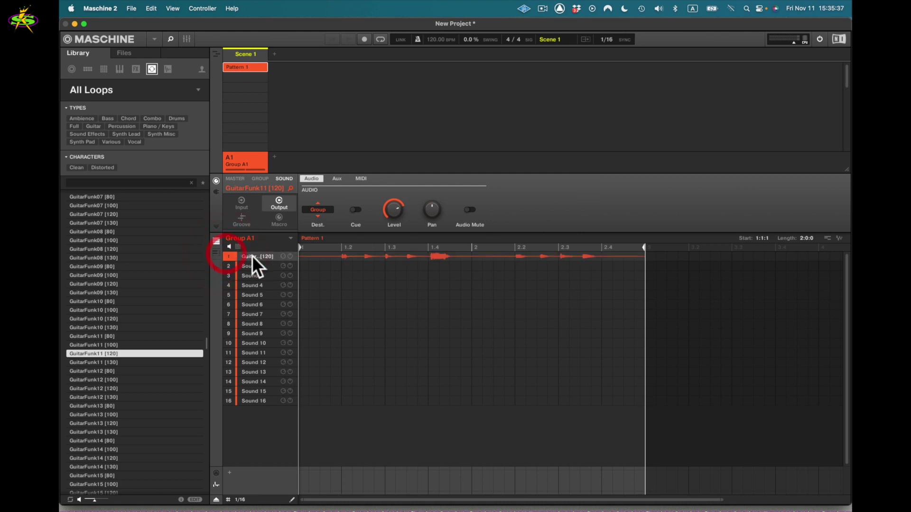
pyautogui.click(253, 255)
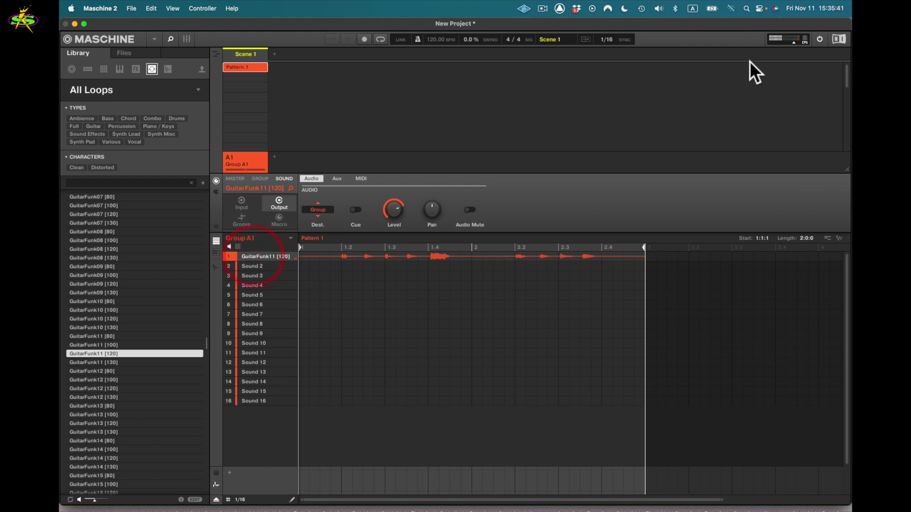
pyautogui.click(783, 43)
pyautogui.click(782, 44)
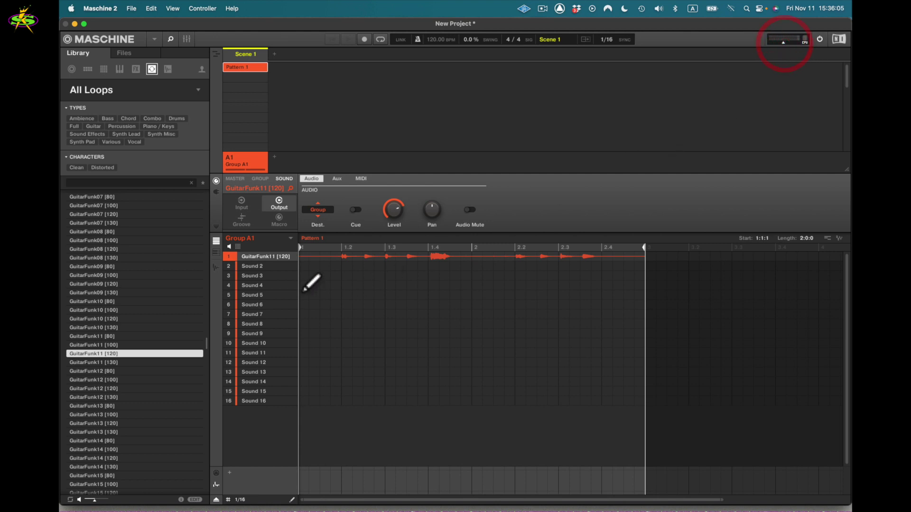